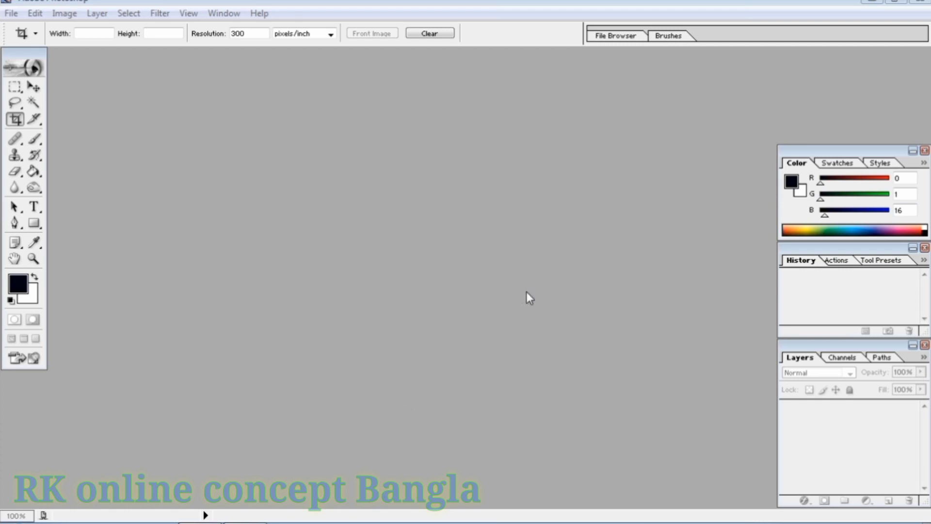
Step: Open the image PHOTO from the DELETE folder and enlarge its document window
key("ctrl+o")
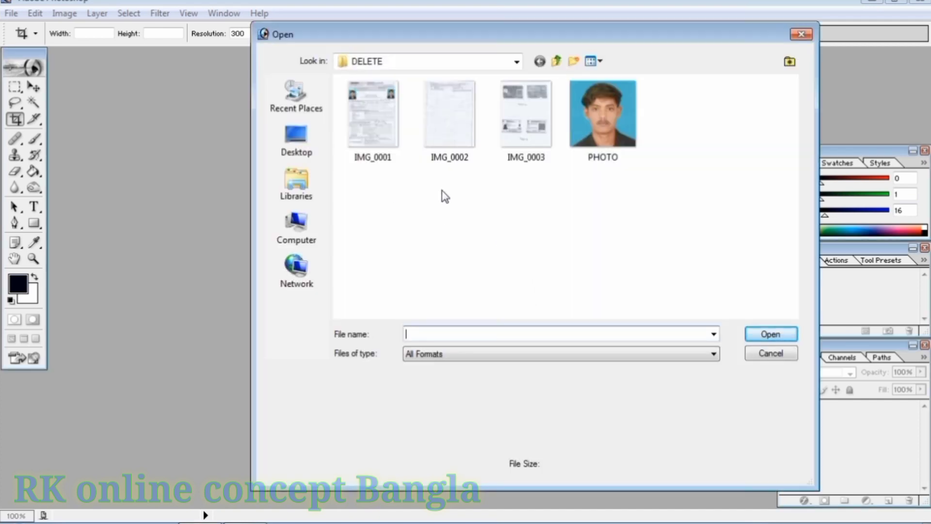
double_click(602, 140)
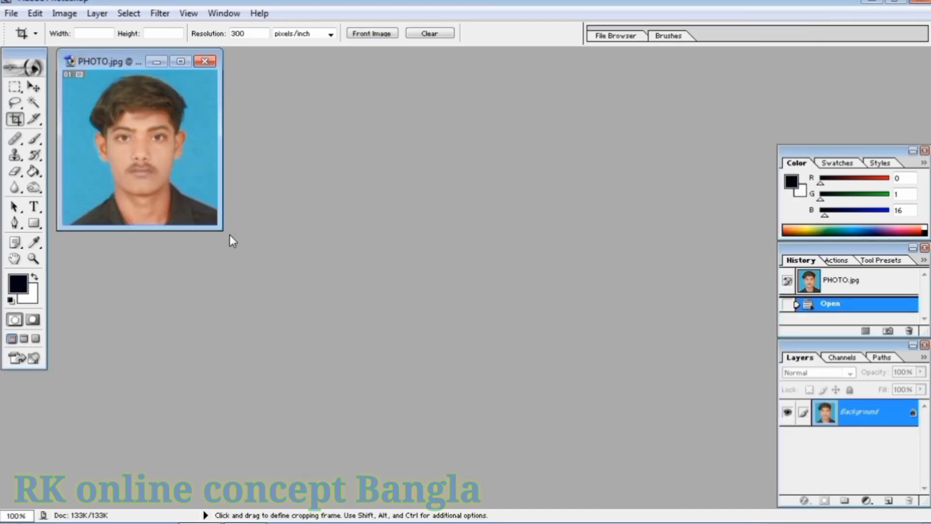
left_click_drag(224, 229, 551, 406)
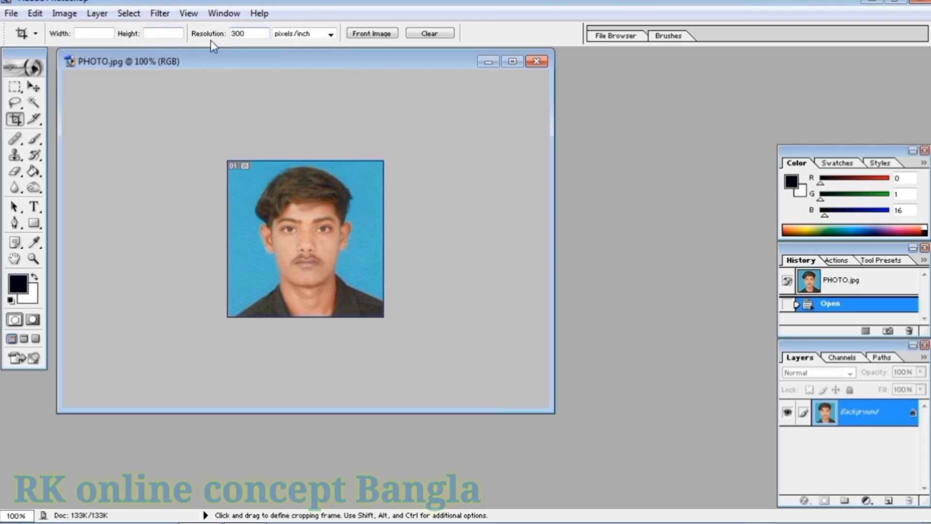
Step: Crop the whole photo to 213 px wide by 213 px high at 300 pixels/inch
left_click(254, 34)
left_click(101, 32)
type("213 px")
key("Tab")
type("213px")
left_click(260, 35)
left_click(304, 35)
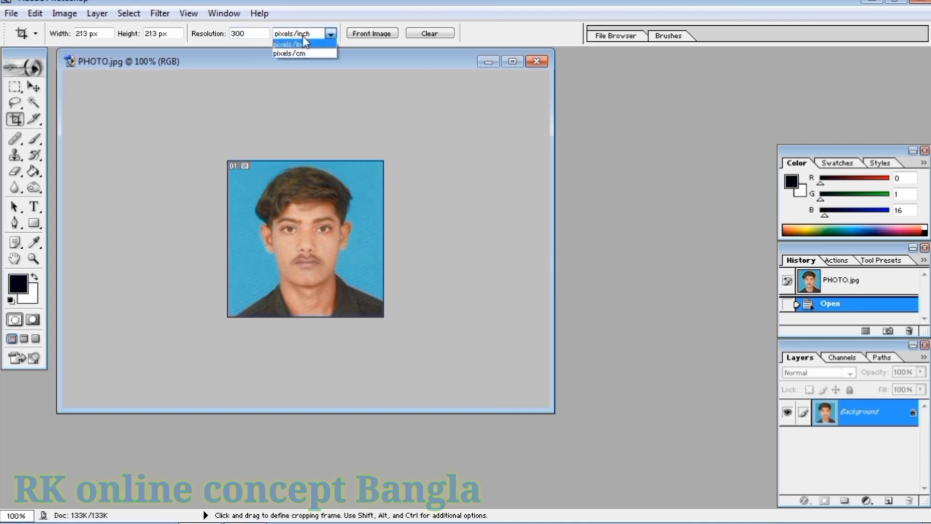
left_click(304, 41)
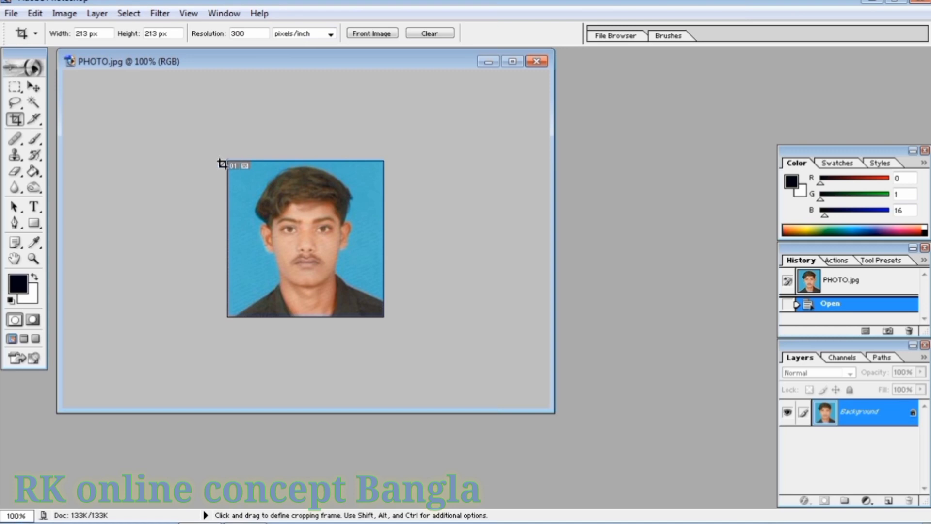
left_click_drag(221, 164, 462, 312)
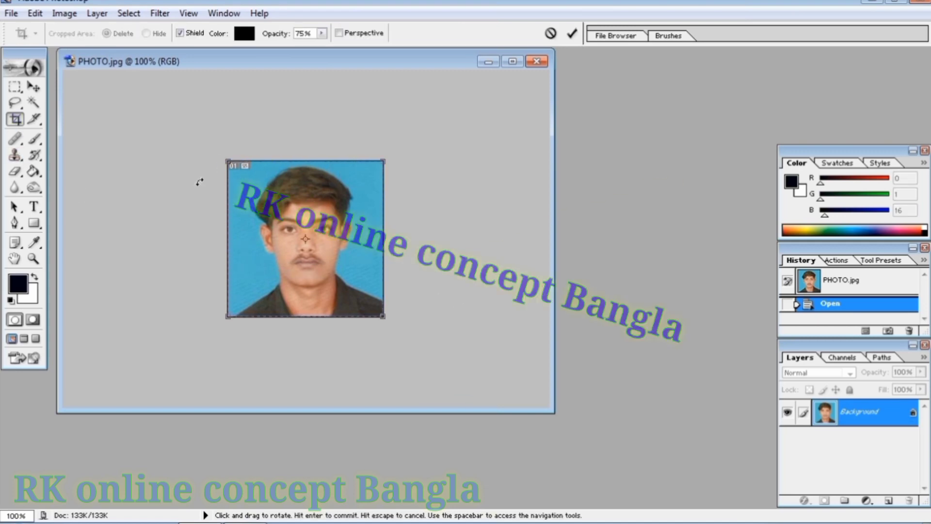
key("Return")
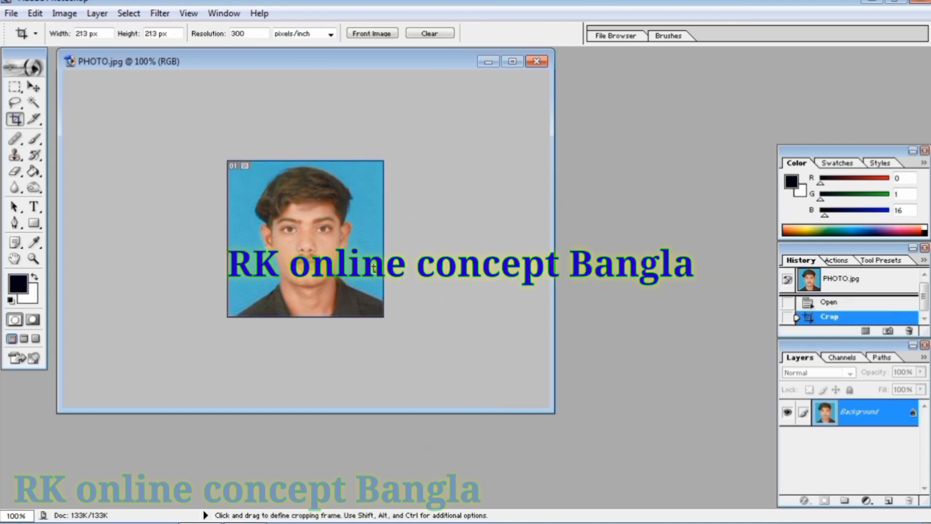
Step: Save the cropped photo as a JPEG named PHOTO1111111 at quality 6 (Medium), with the size estimate at 56.6Kbps
left_click(11, 14)
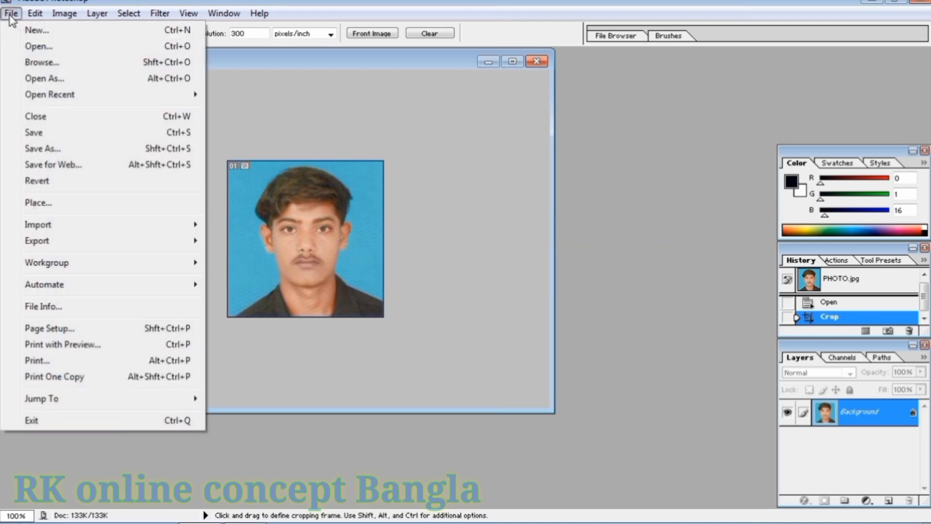
left_click(42, 148)
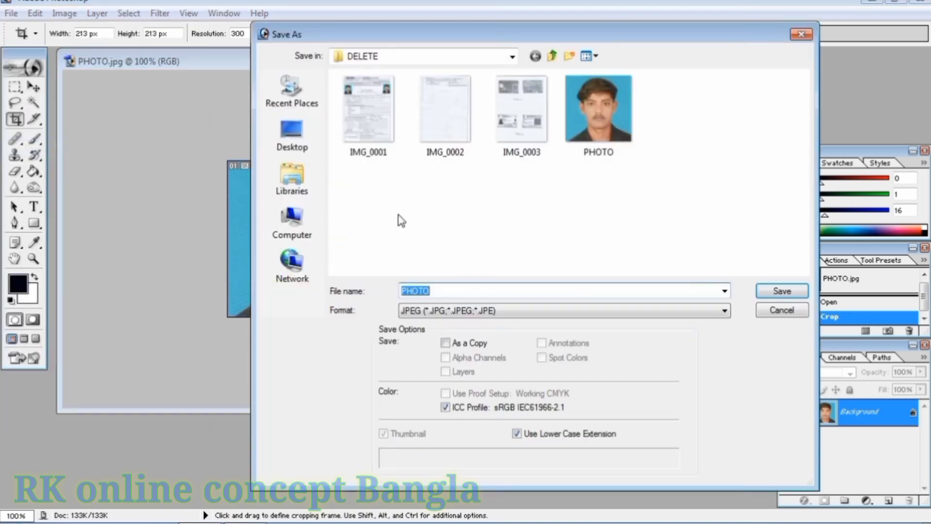
left_click(451, 291)
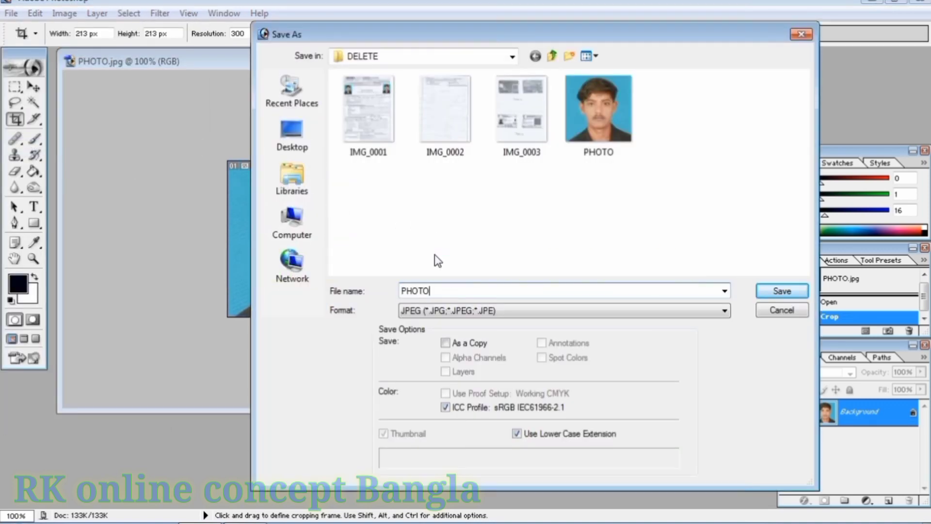
type("1111111")
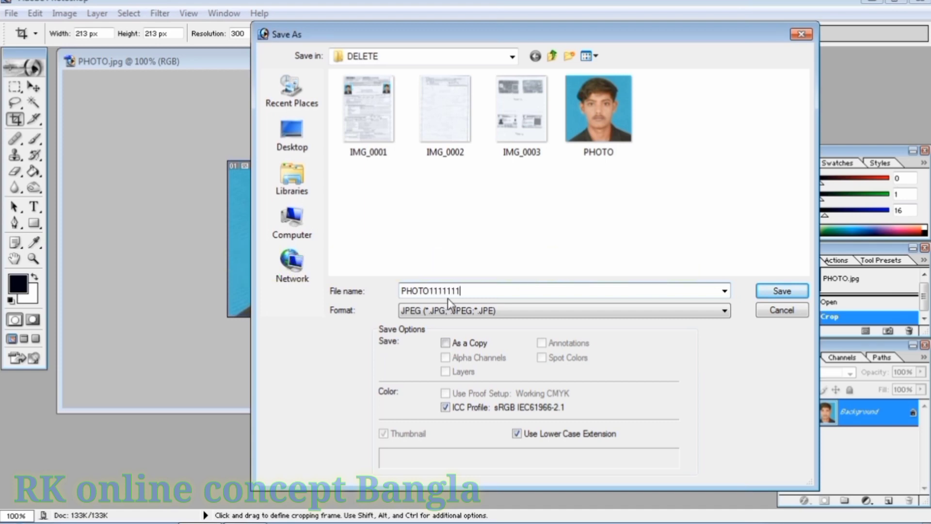
left_click(797, 298)
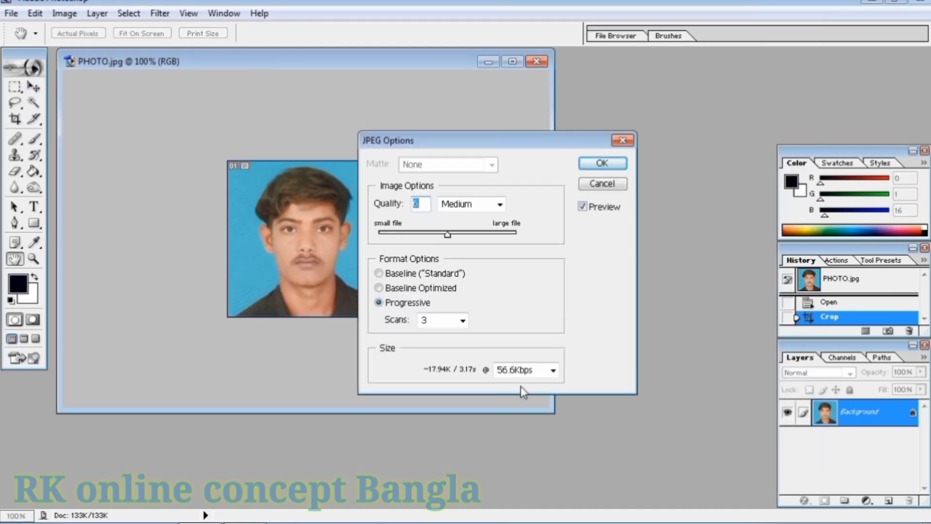
left_click(523, 374)
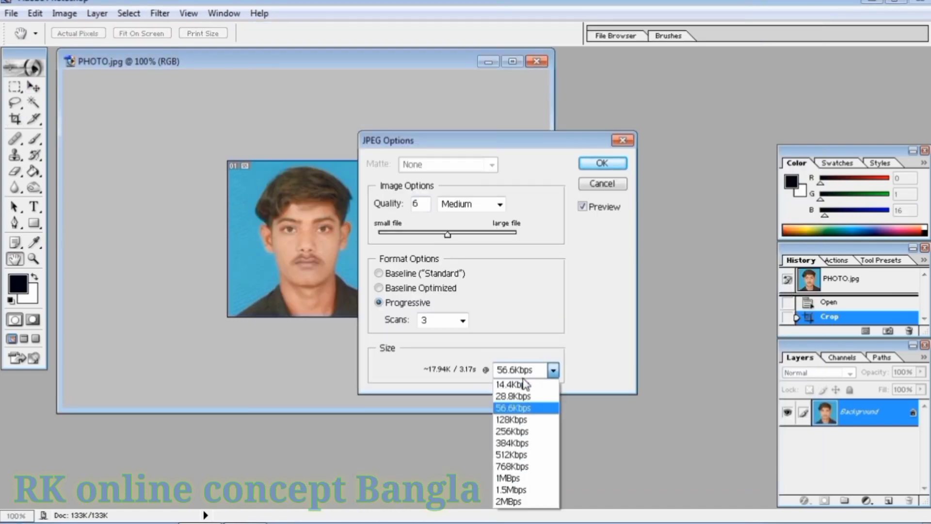
left_click(523, 410)
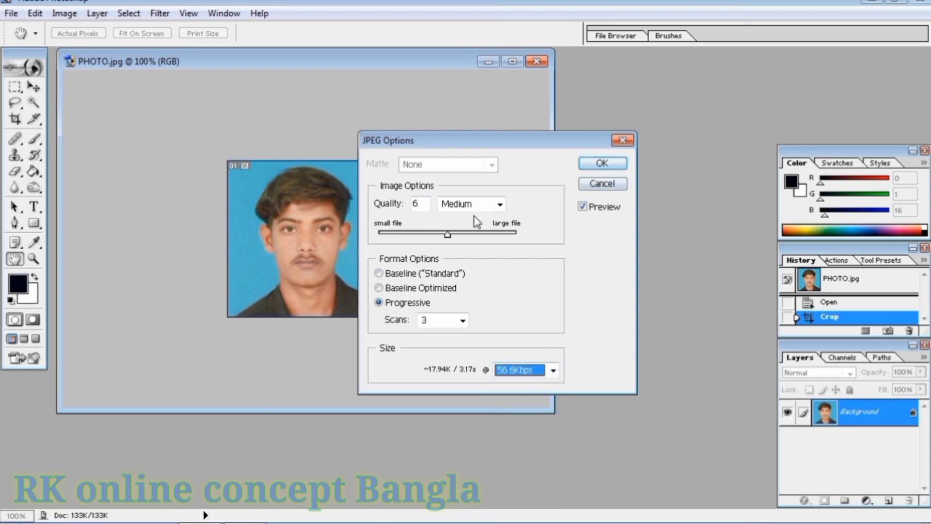
left_click(604, 166)
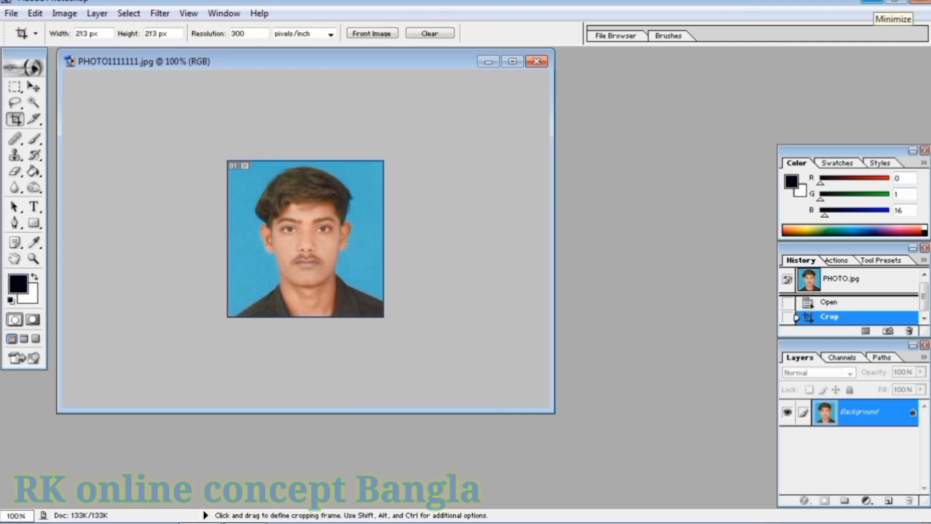
Step: Switch to the desktop's DELETE folder and check the file size of PHOTO1111111 in its properties
left_click(871, 2)
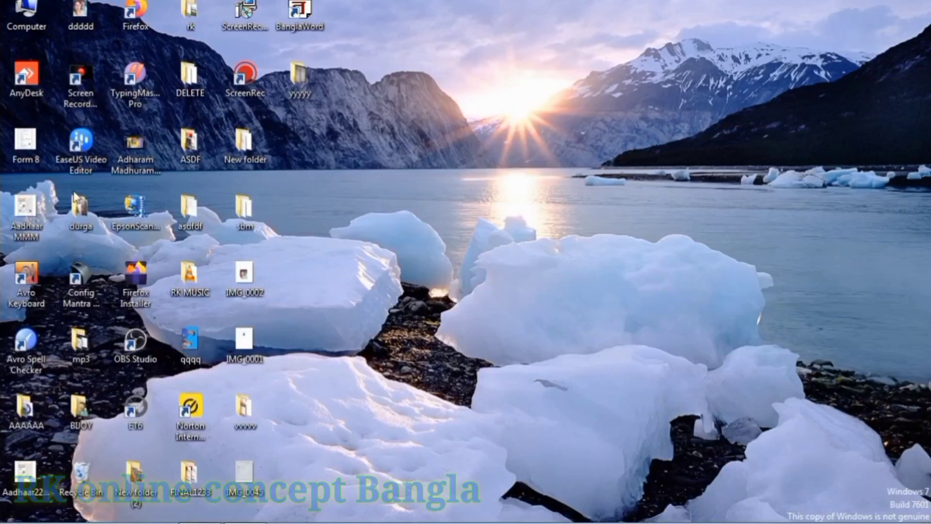
double_click(190, 75)
mouse_move(558, 132)
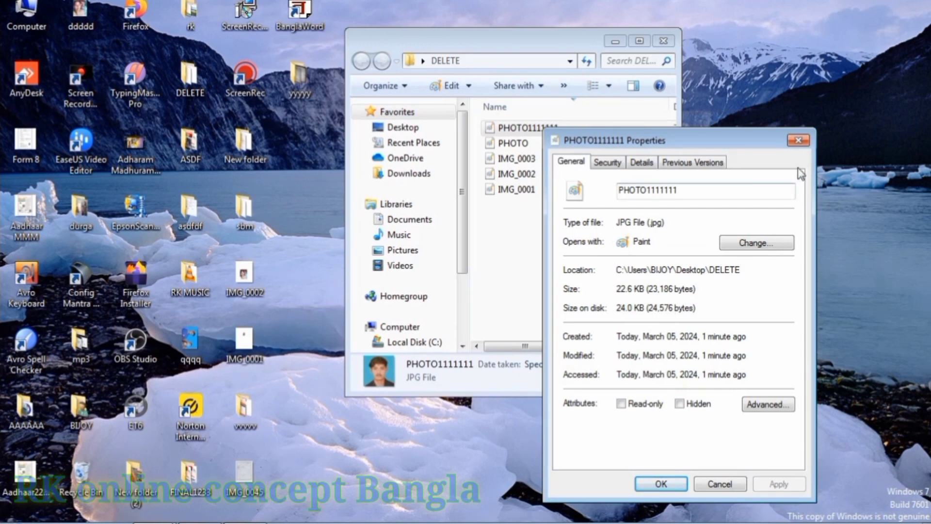
left_click(798, 143)
Step: Switch back to Adobe Photoshop, open the scan IMG_0003 from the DELETE folder and move its window clear of the toolbox
mouse_move(238, 521)
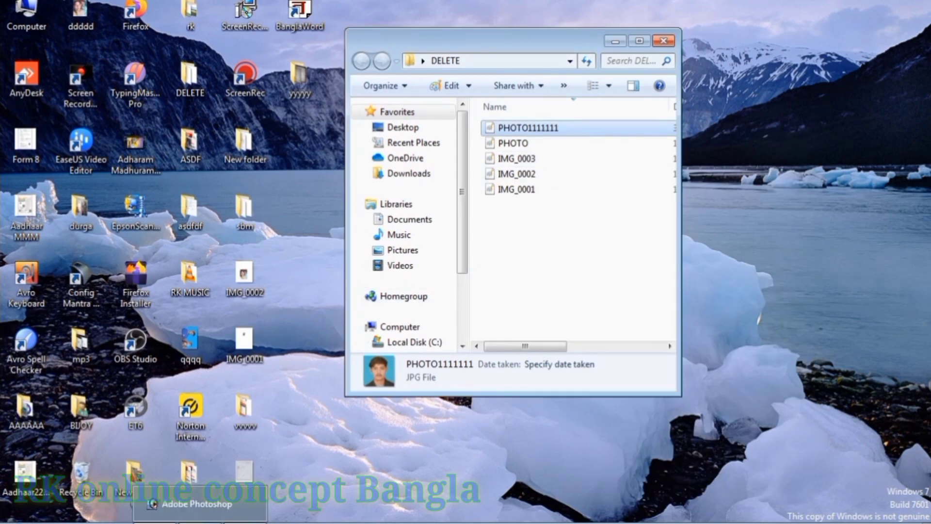
left_click(196, 504)
key("ctrl+o")
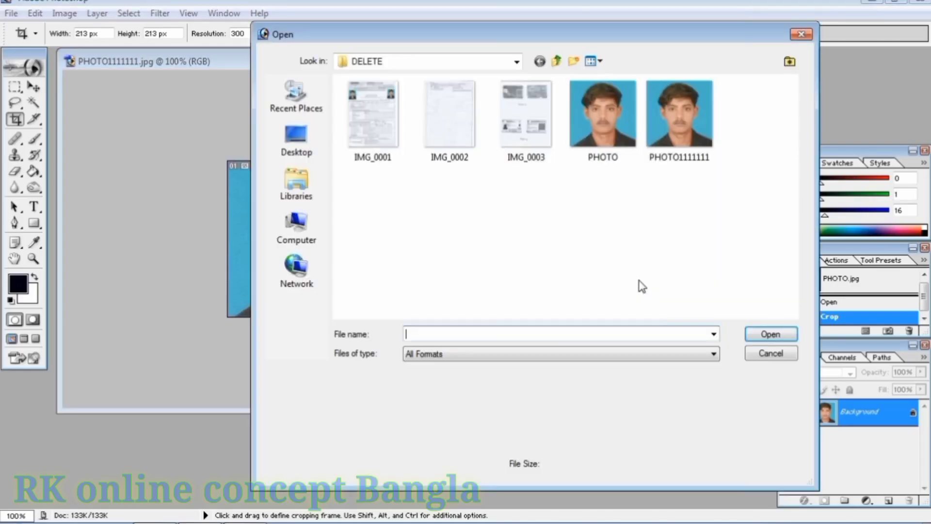
double_click(532, 142)
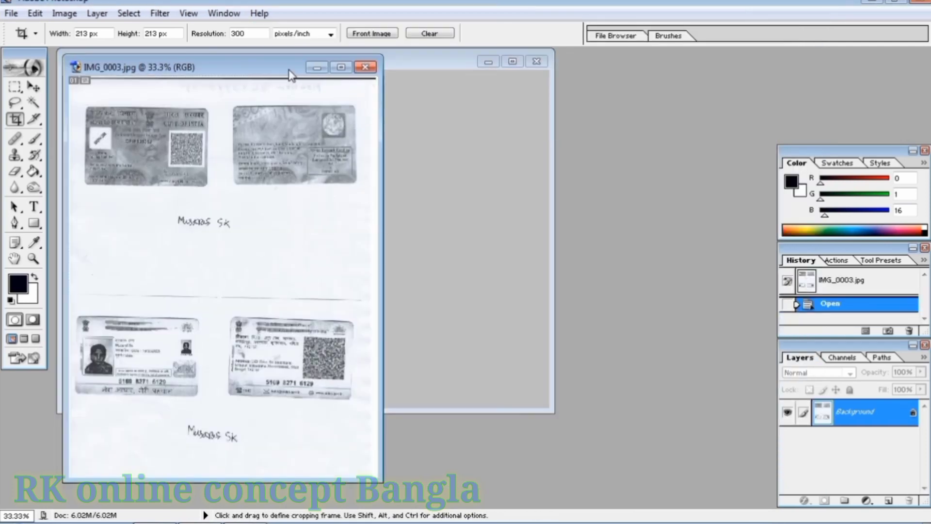
left_click_drag(288, 67, 444, 85)
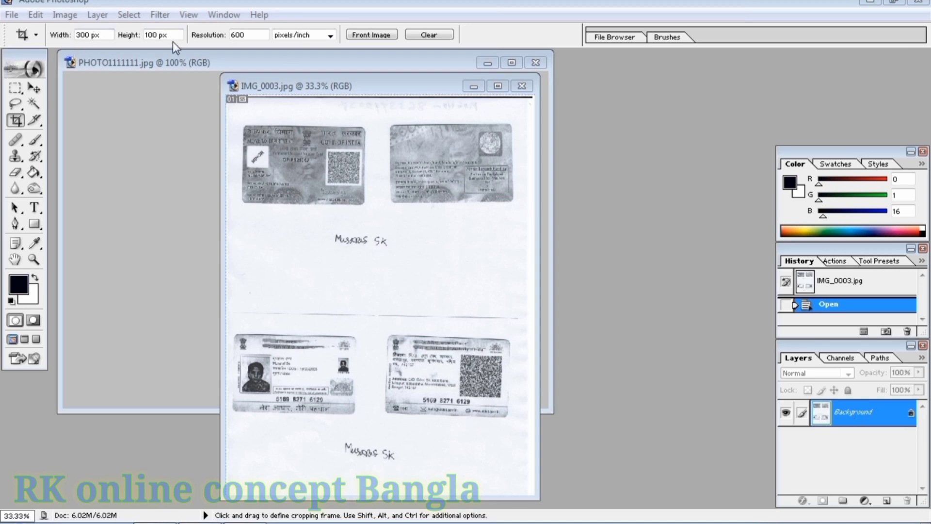
Step: Crop the scan to the upper handwritten signature at 300 px by 100 px and 600 pixels/inch
left_click(262, 35)
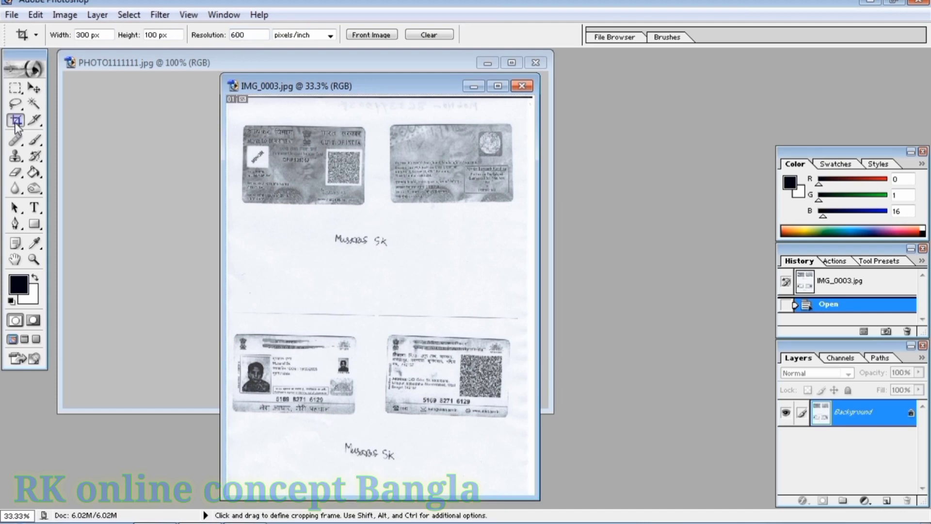
left_click_drag(317, 227, 418, 253)
key("Return")
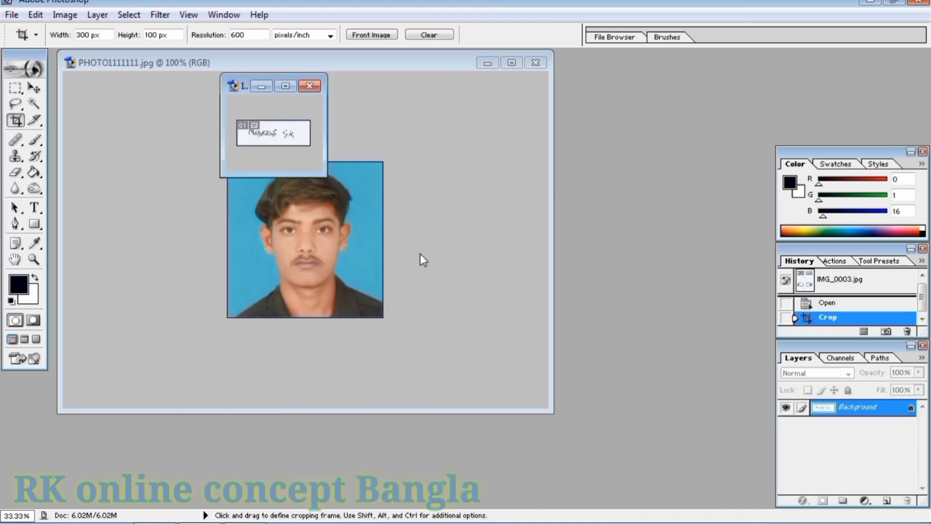
Step: Darken the signature with a Levels adjustment, raising the RGB black input level to 132
key("ctrl+plus")
key("ctrl+plus")
key("ctrl+plus")
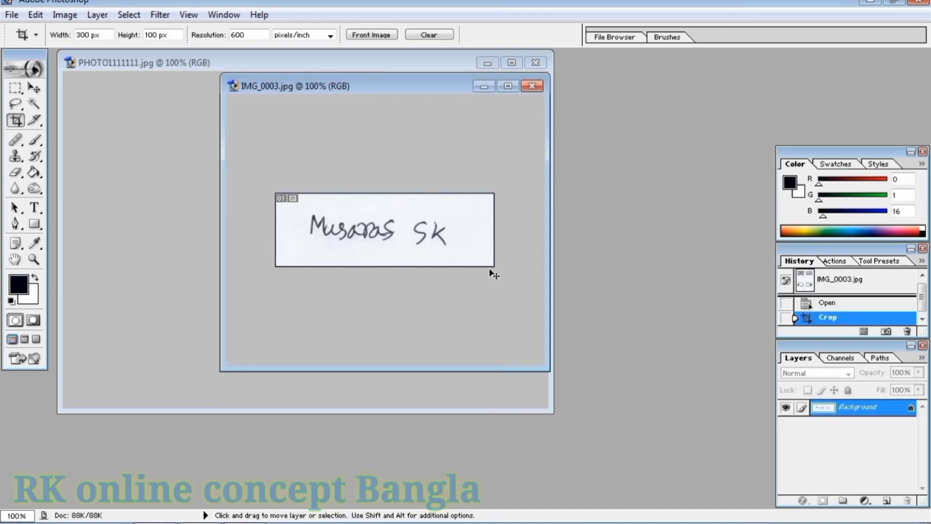
key("ctrl+plus")
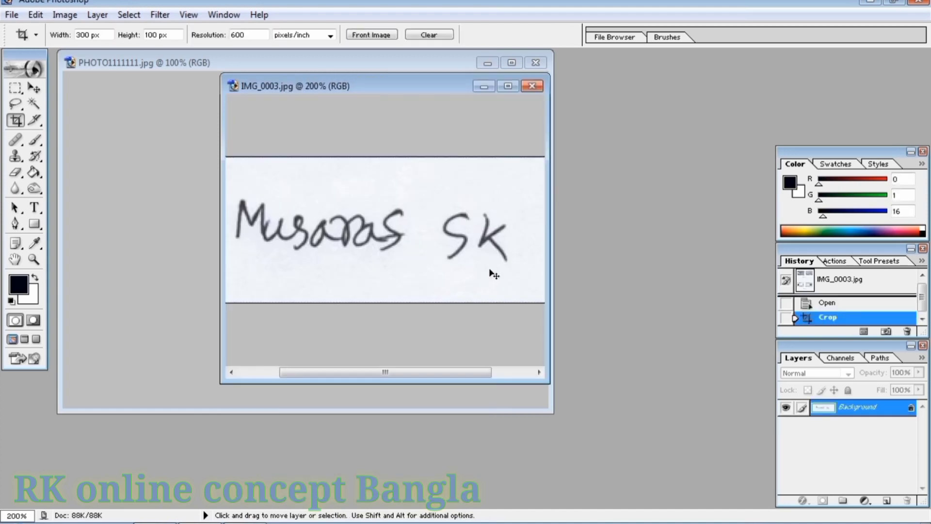
left_click(65, 16)
mouse_move(100, 58)
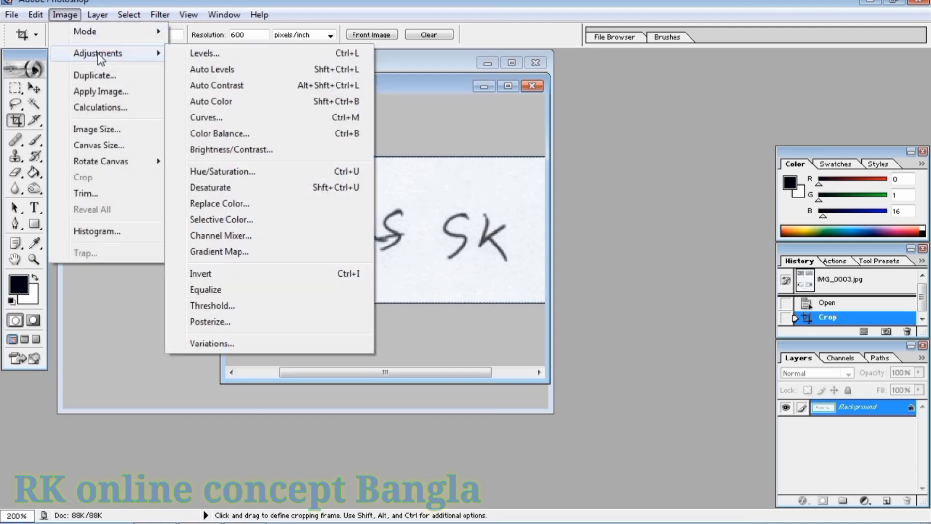
left_click(228, 55)
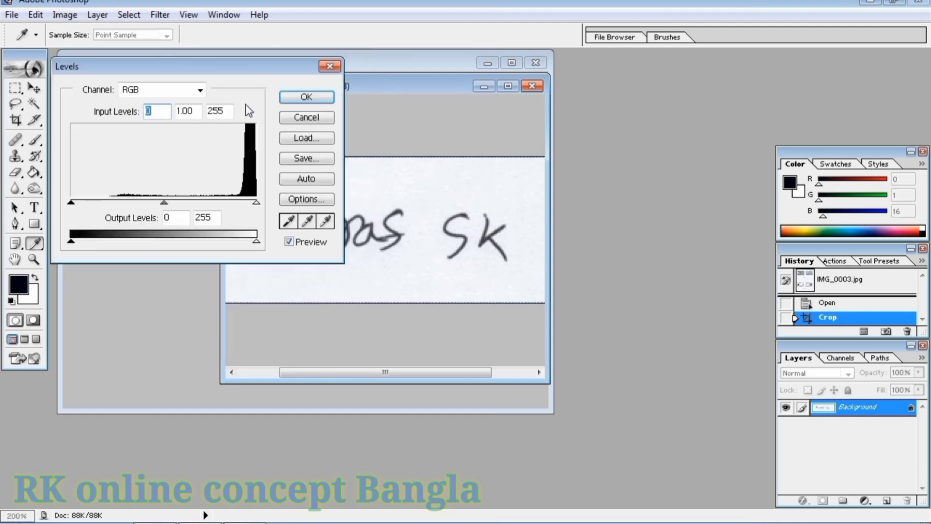
left_click_drag(71, 201, 167, 207)
left_click_drag(245, 73, 174, 53)
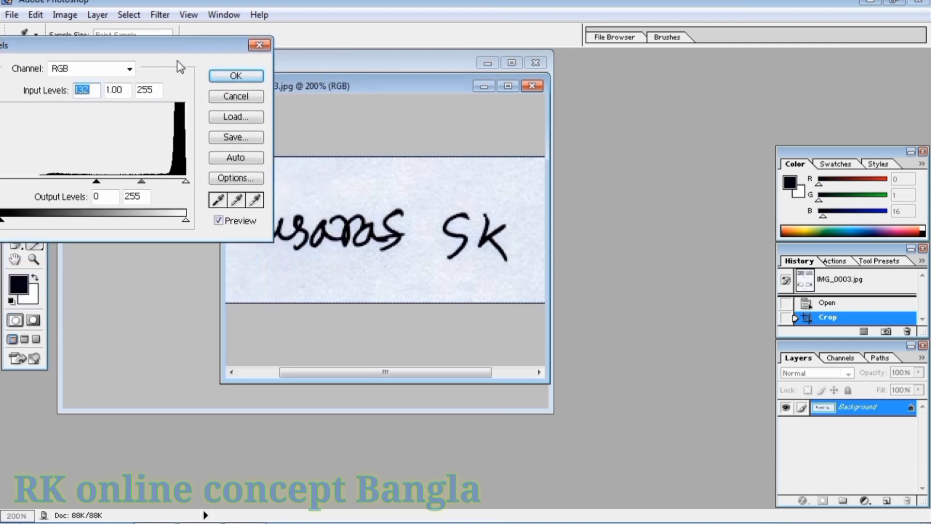
left_click(245, 78)
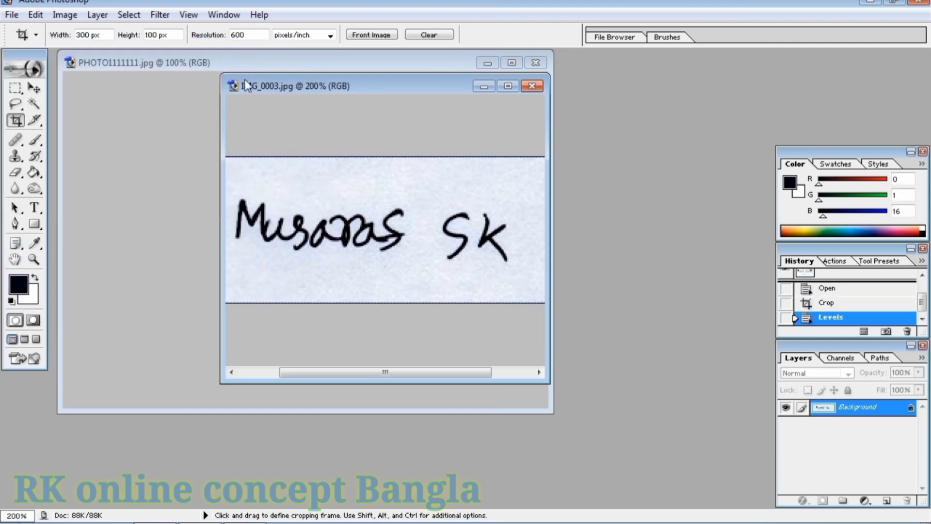
Step: Save the signature image as a JPEG named sing111111 in the DELETE folder
left_click(12, 15)
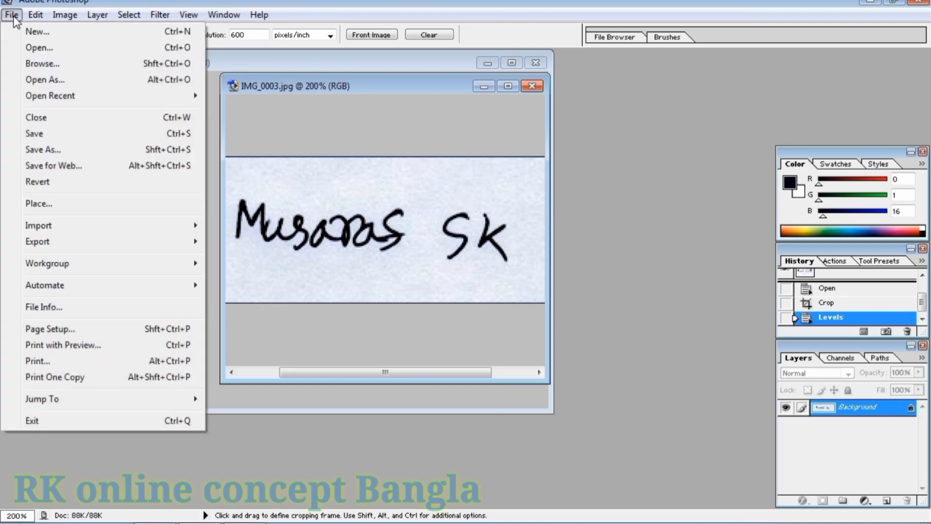
left_click(34, 150)
type("sing111111")
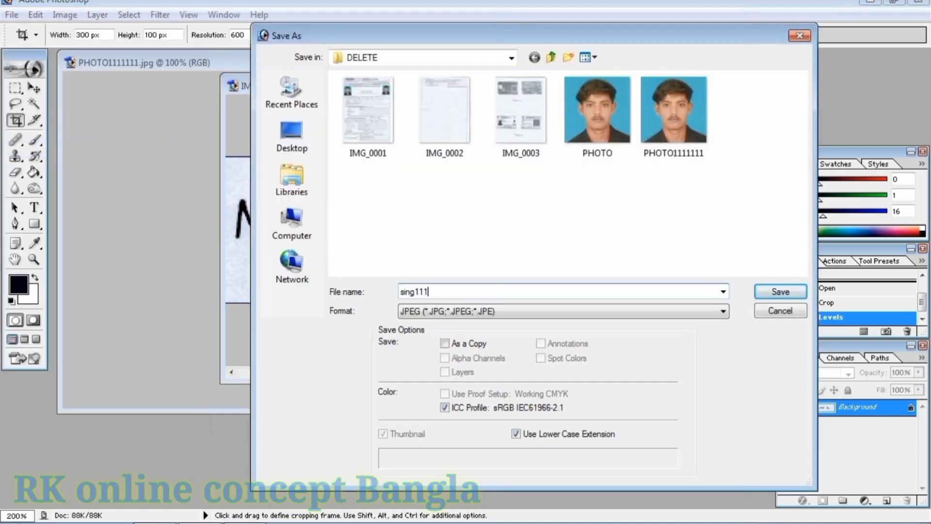
left_click(781, 292)
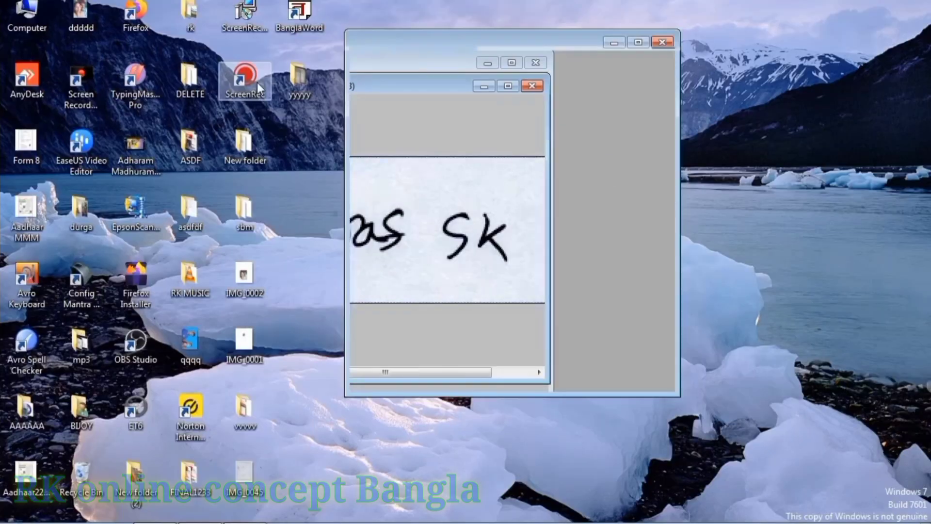
Step: Check the file size of sing111111 in its properties in the DELETE folder
right_click(525, 133)
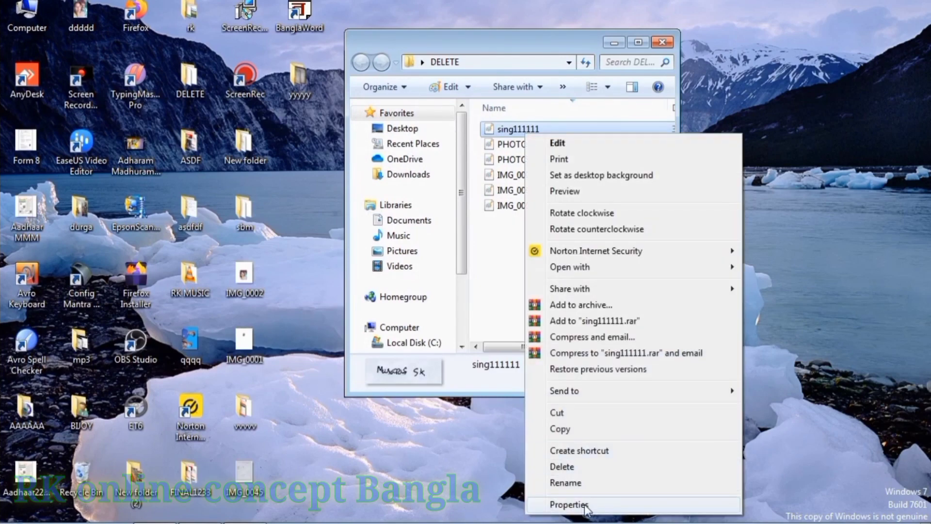
left_click(570, 505)
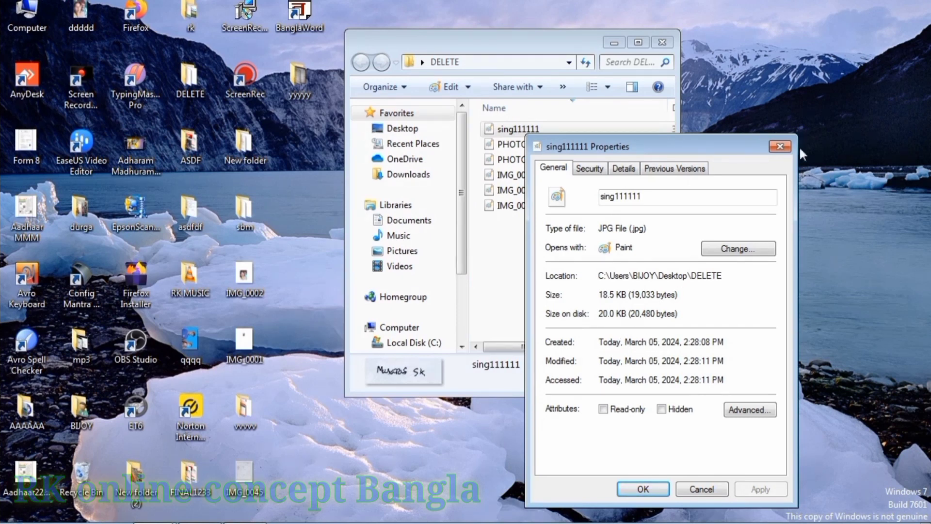
left_click(781, 146)
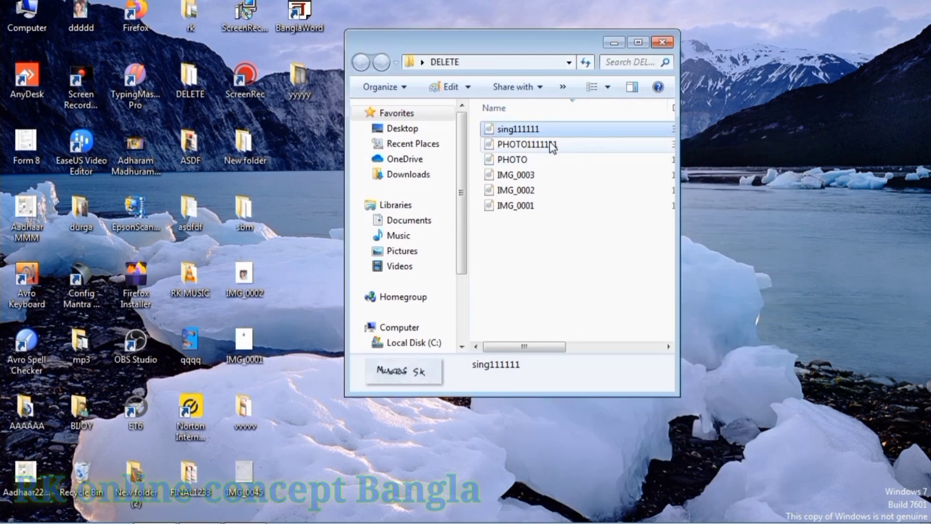
Step: Open the scan IMG_0003 from the DELETE folder to view it, dismiss the licensing notice and close the image
double_click(530, 177)
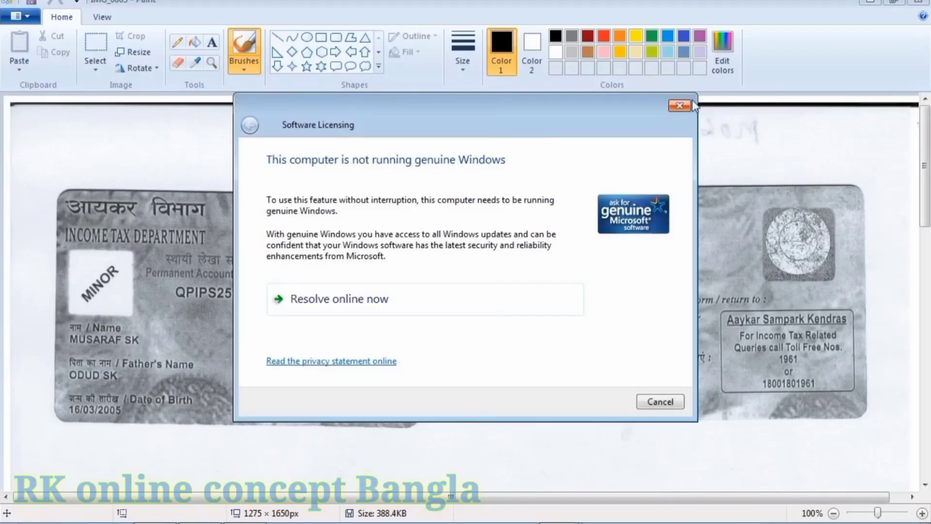
key("Escape")
left_click(918, 2)
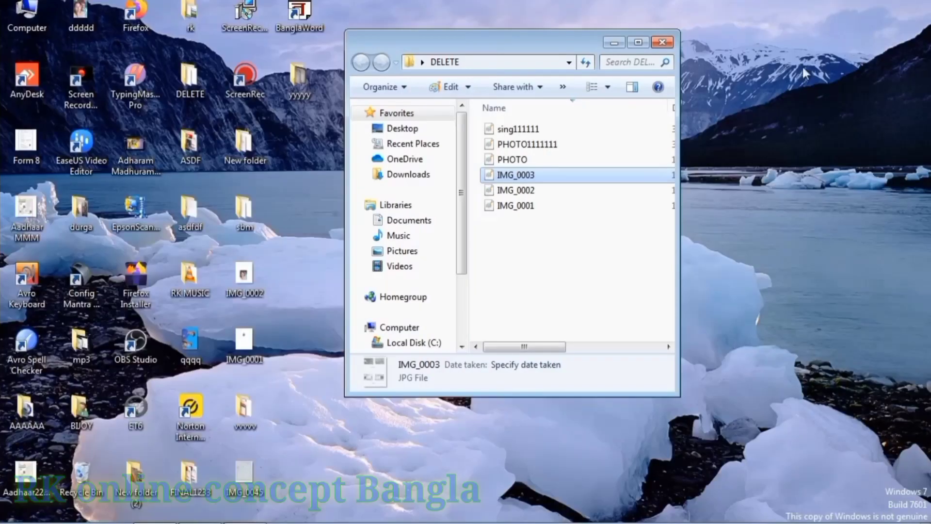
left_click(532, 194)
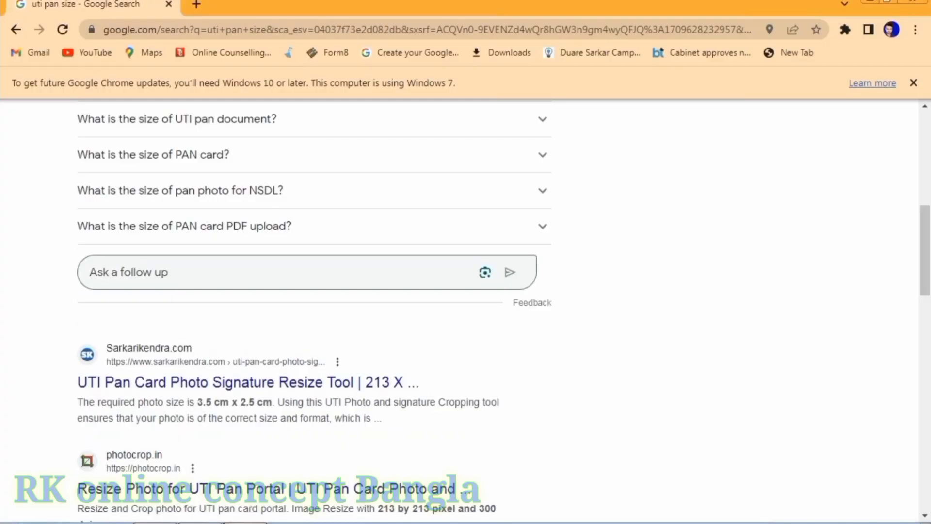
Step: Search for smallpdf in a new Chrome tab and open the JPG to PDF converter on Smallpdf.com
left_click(196, 4)
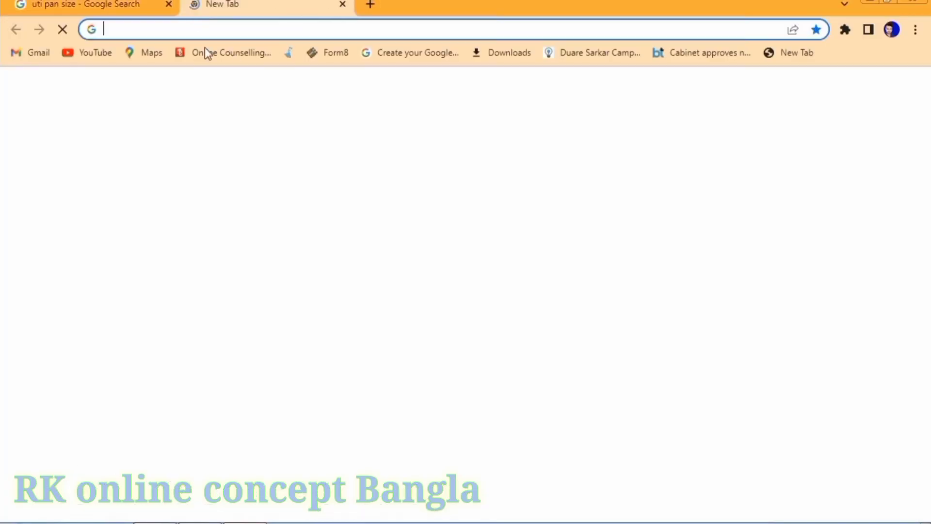
left_click(301, 298)
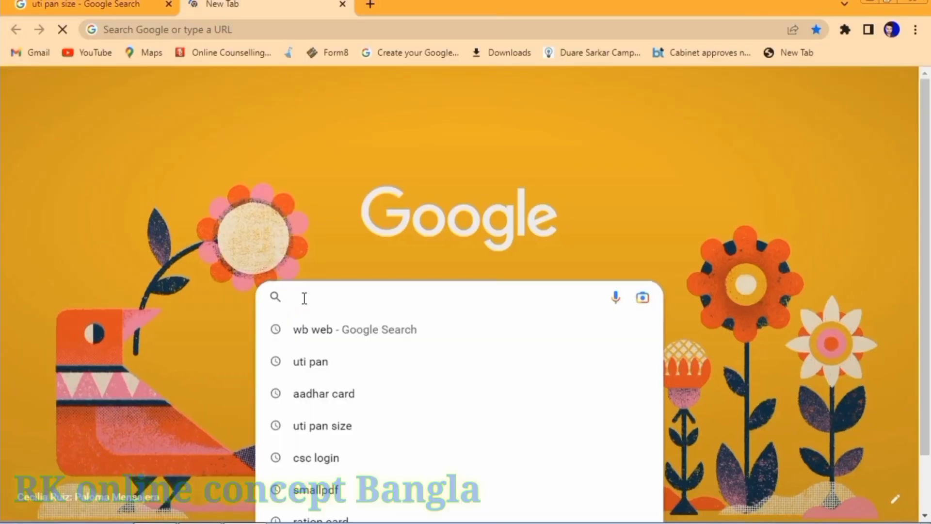
type("smallpdf")
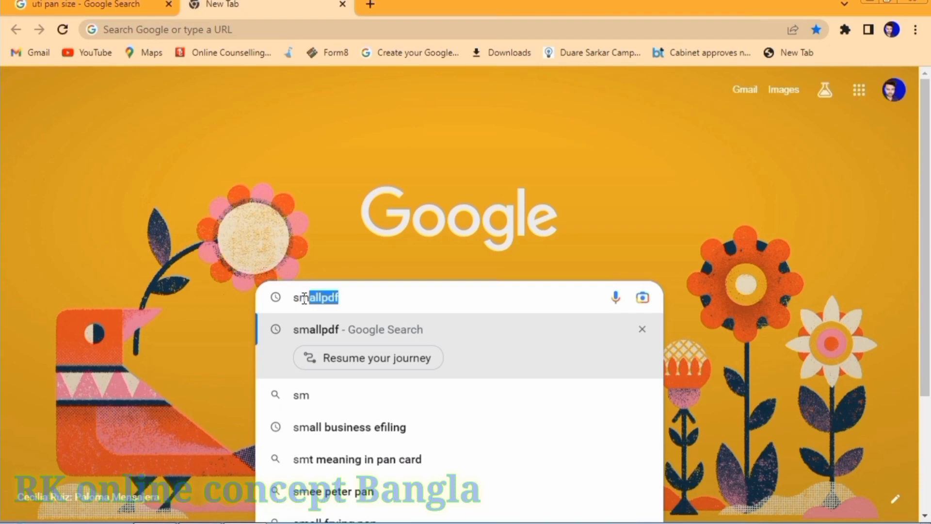
key("Return")
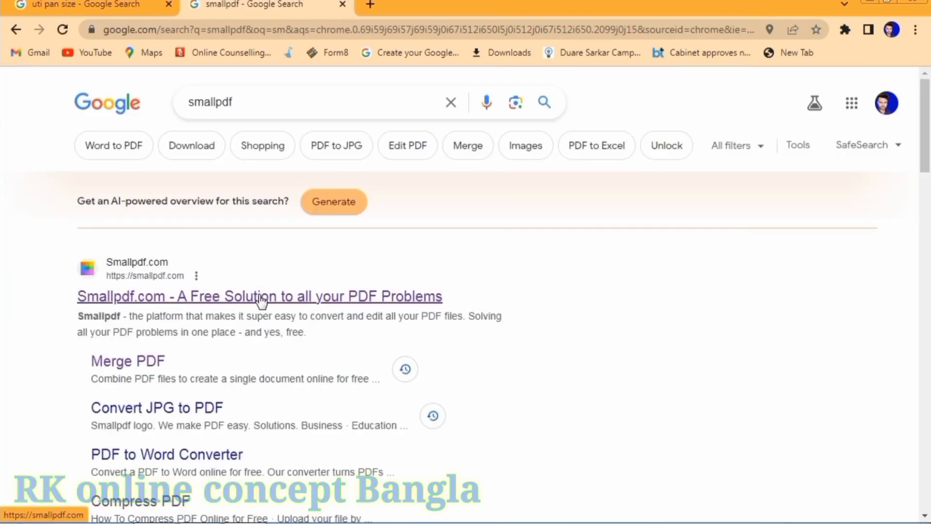
left_click(263, 297)
scroll(428, 304, "down", 5)
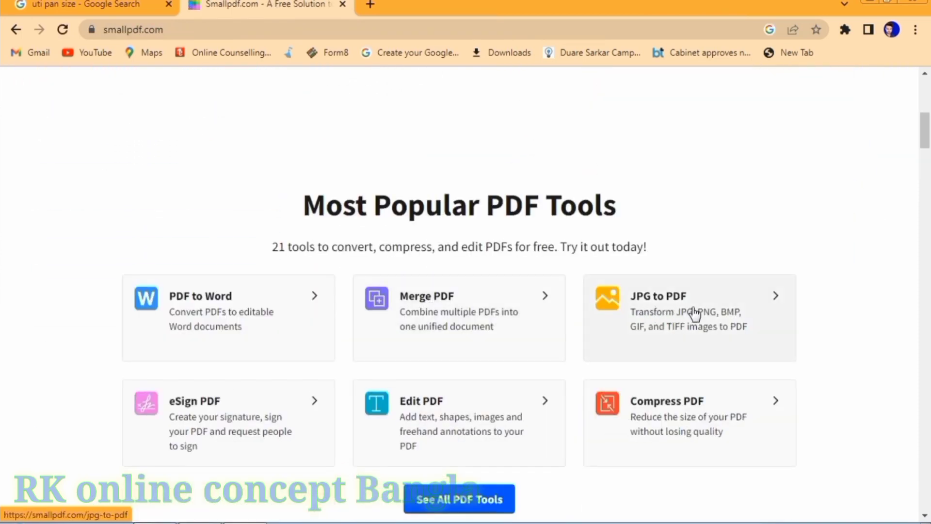
left_click(705, 323)
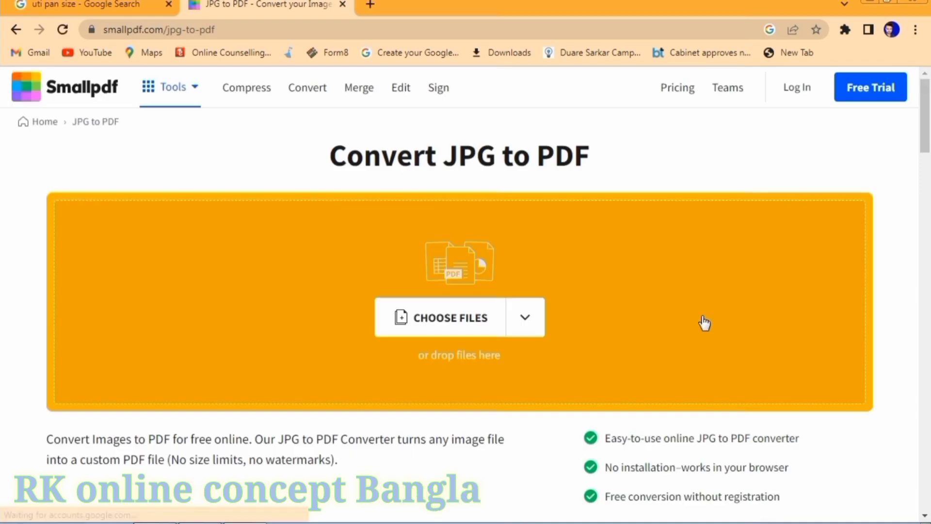
Step: Upload the scans IMG_0001, IMG_0002 and IMG_0003 from the DELETE folder to the JPG to PDF converter
left_click(460, 332)
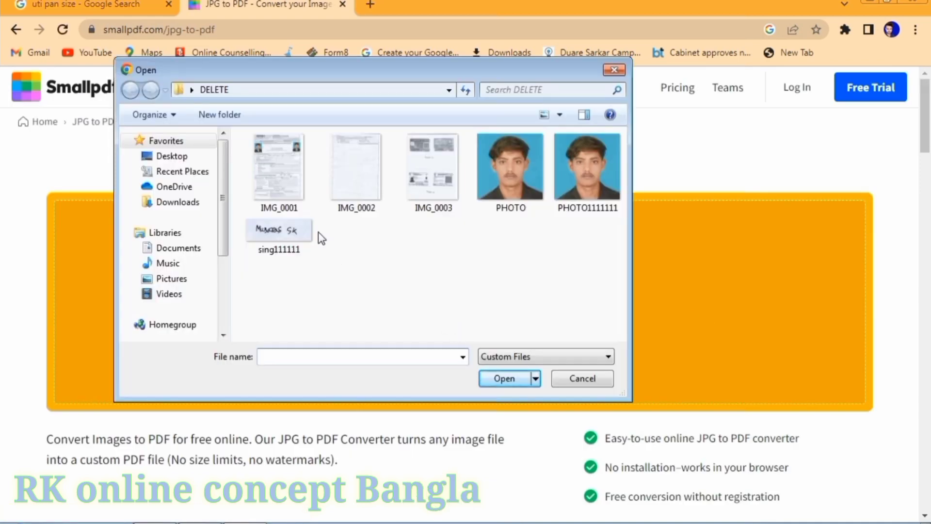
left_click(288, 184)
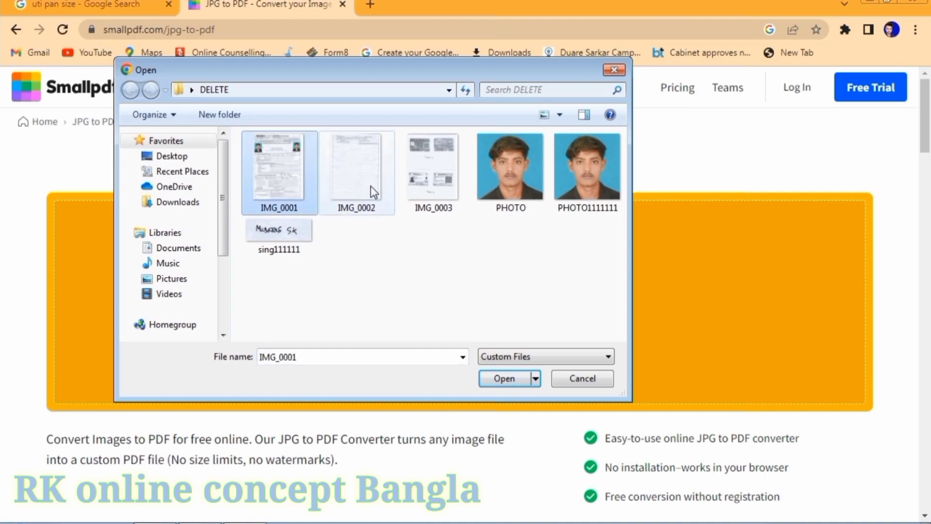
left_click(371, 186, "ctrl")
left_click(446, 193, "ctrl")
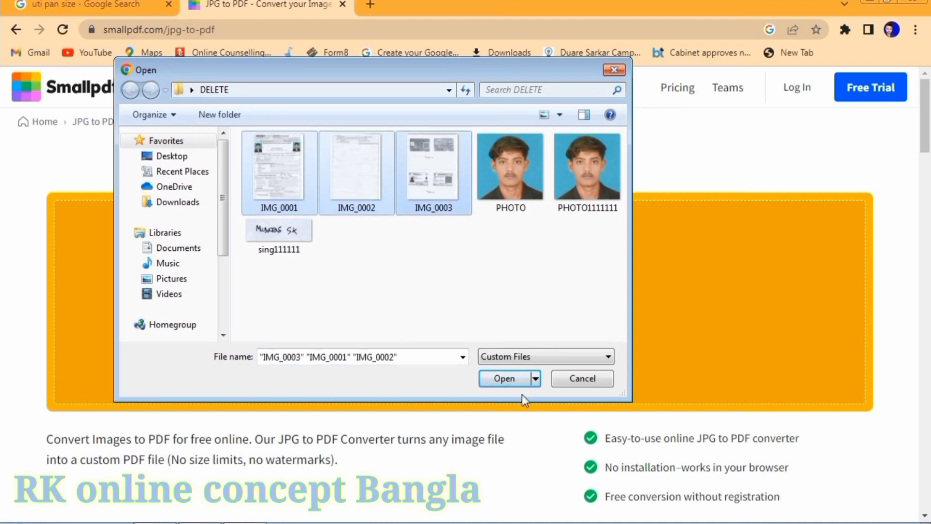
left_click(505, 378)
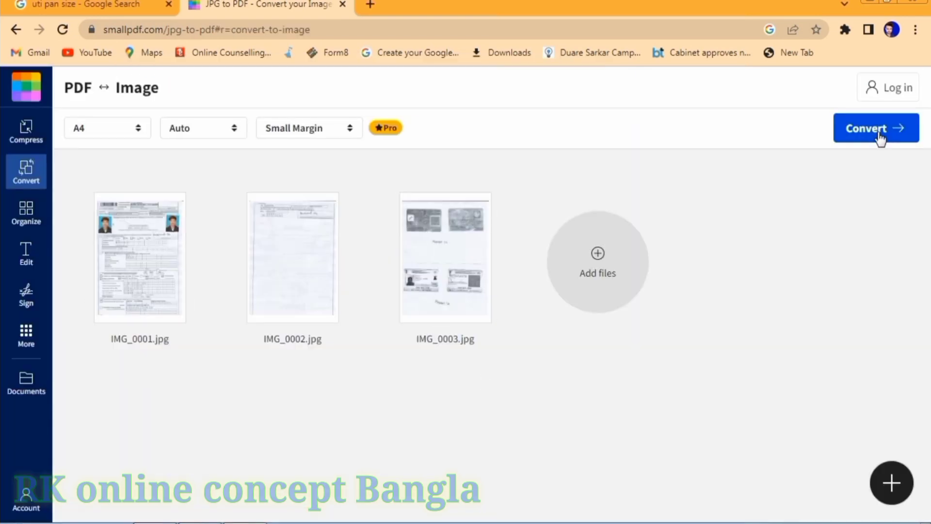
Step: Convert the three uploaded scans into one PDF and download it
left_click(879, 130)
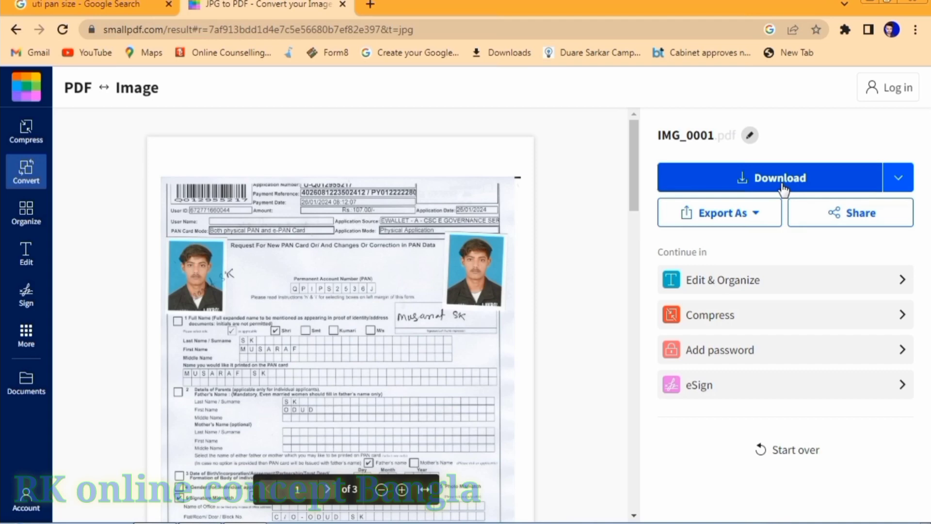
left_click(782, 182)
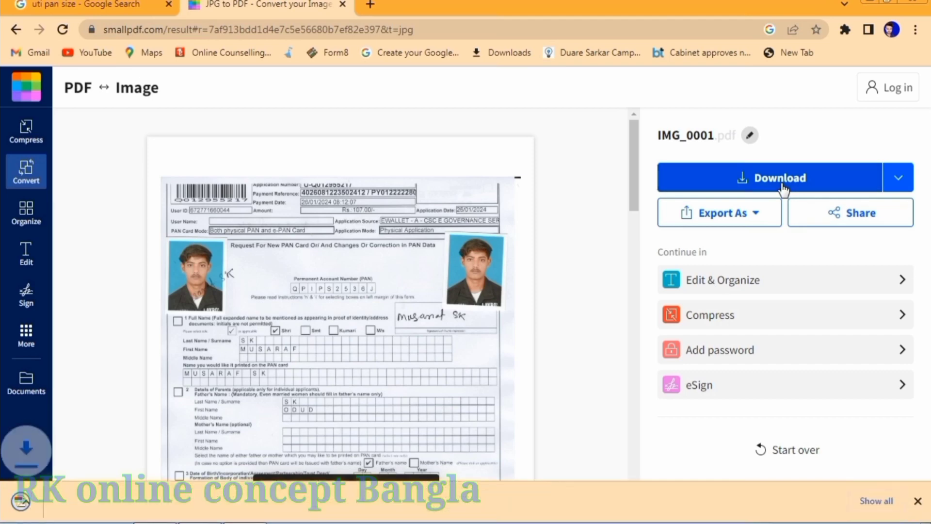
Step: Open the downloaded IMG_0001.pdf from its download folder and look through all its pages
left_click(915, 30)
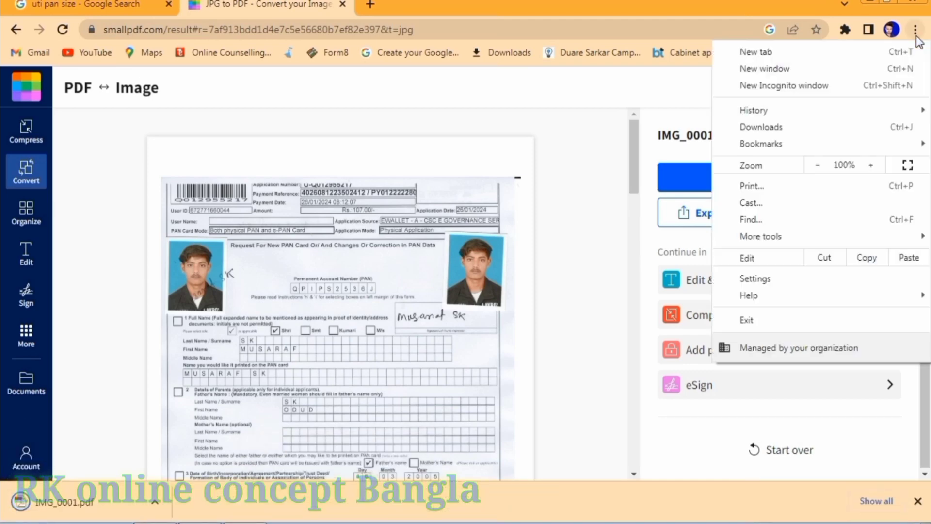
left_click(782, 128)
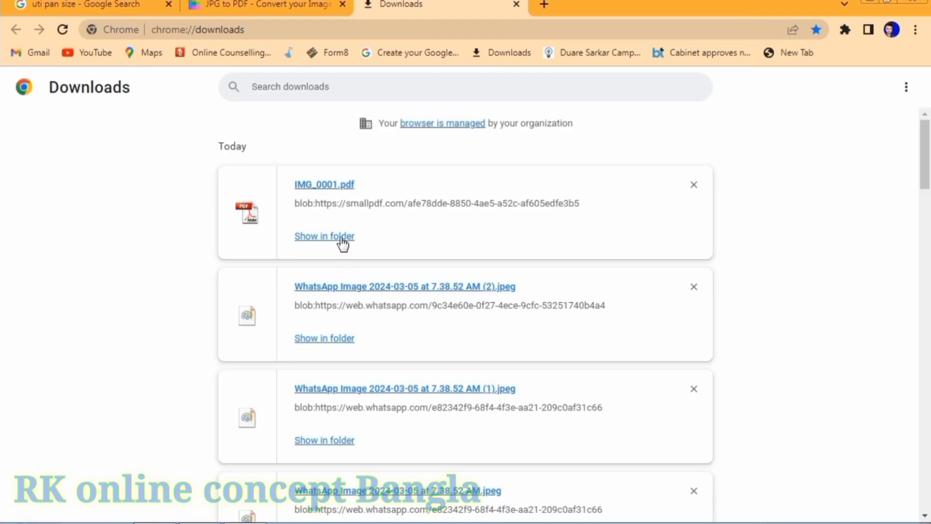
left_click(342, 238)
double_click(568, 322)
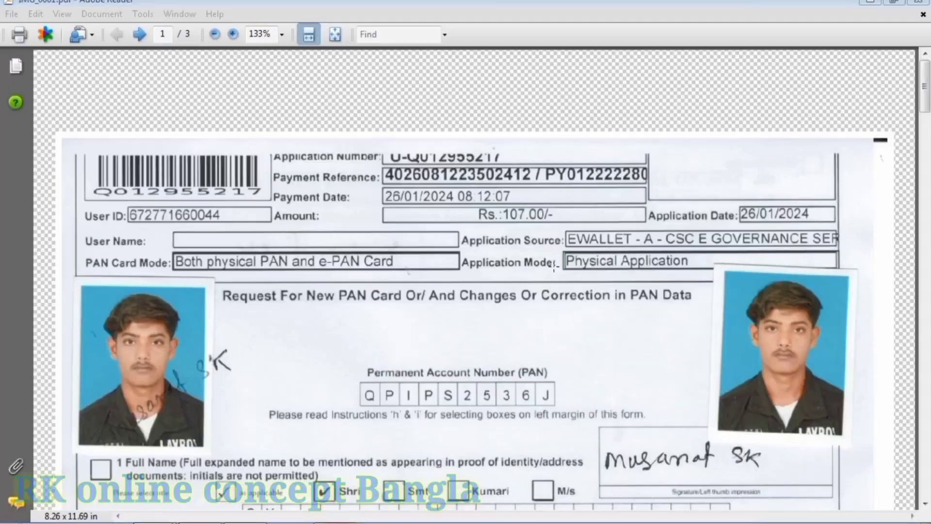
mouse_move(928, 102)
left_mouse_down()
mouse_move(920, 371)
mouse_move(897, 455)
mouse_move(908, 409)
left_mouse_up()
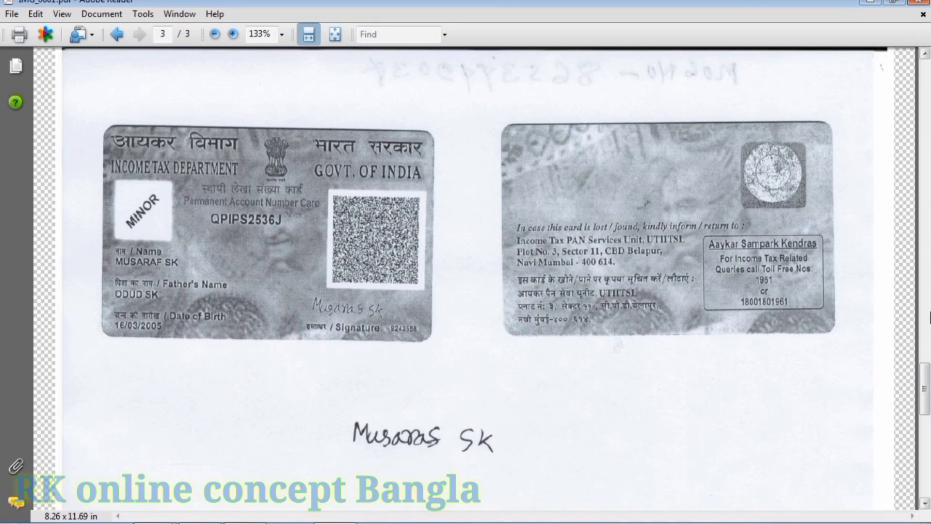
left_click_drag(926, 389, 925, 444)
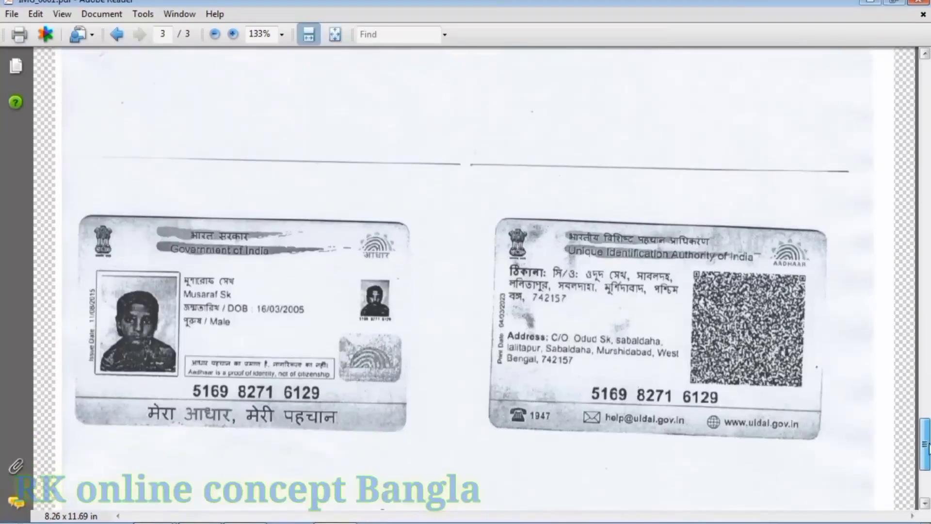
scroll(450, 281, "up", 2)
scroll(451, 281, "down", 5)
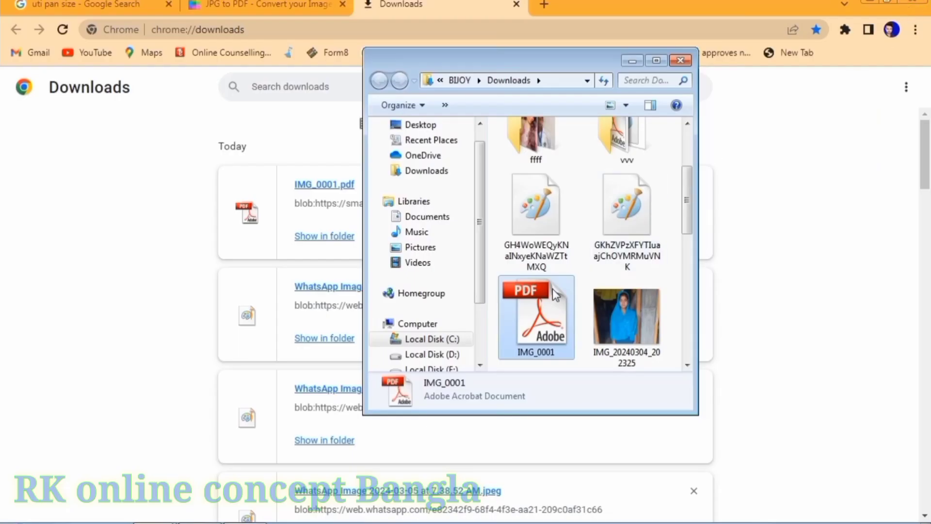
Step: Check the file size of the IMG_0001 PDF in its properties in the Downloads folder
right_click(543, 304)
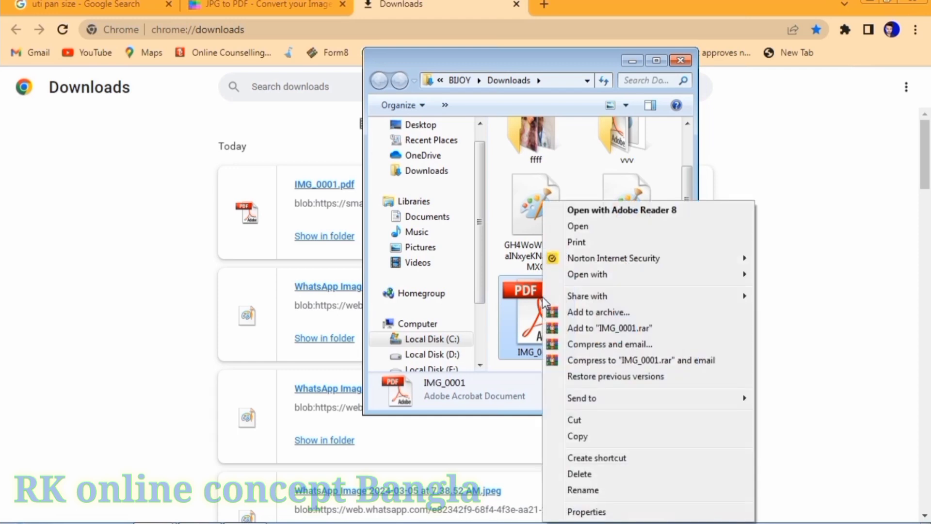
left_click(594, 513)
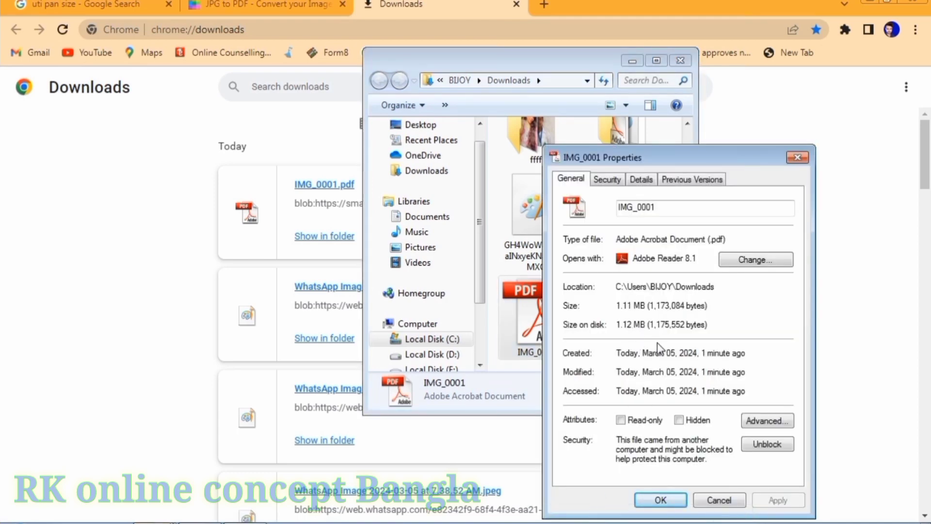
left_click(676, 501)
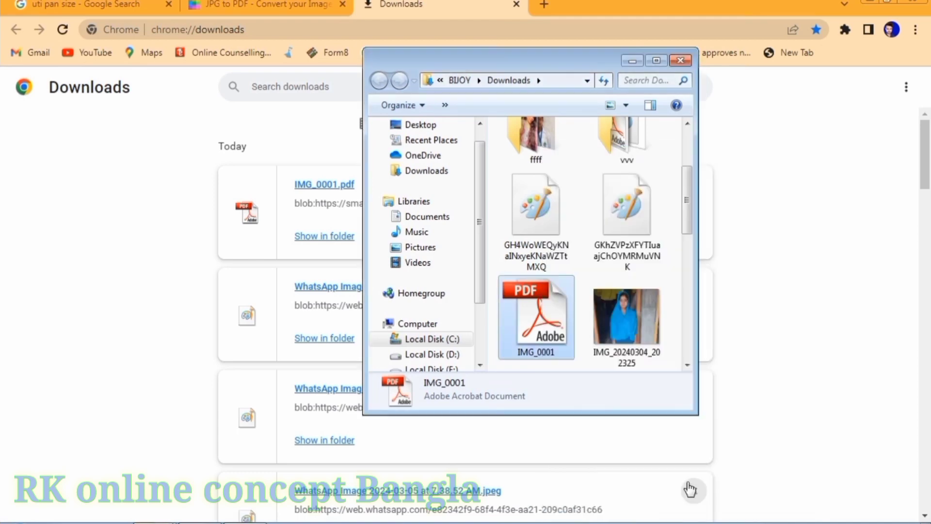